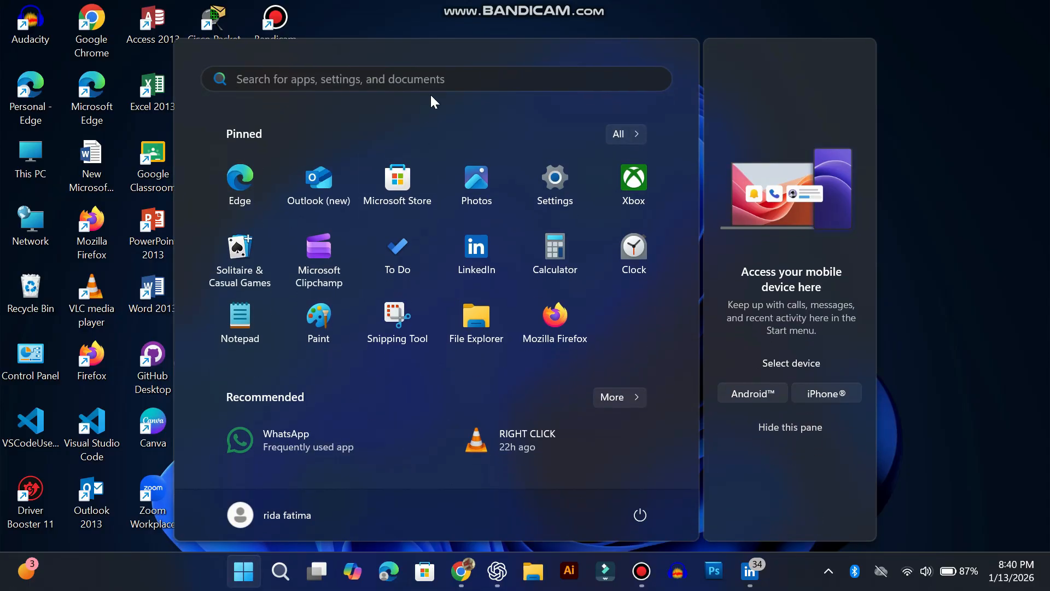
- Search for File Explorer, open it, and go to This PC to view the existing drives
{"action": "type", "text": "file"}
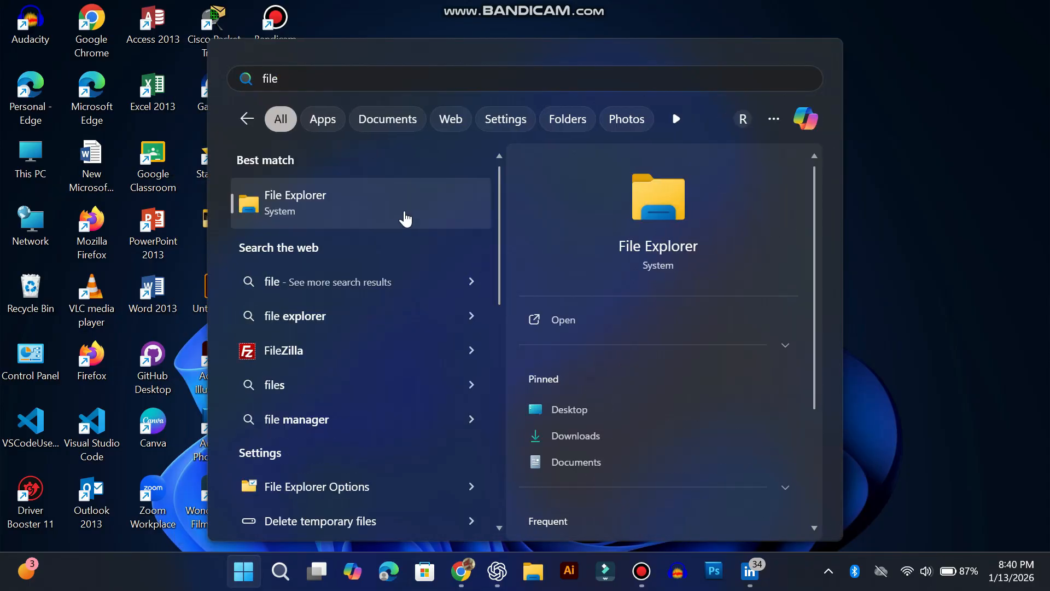
{"action": "left_click", "coordinate": [403, 218]}
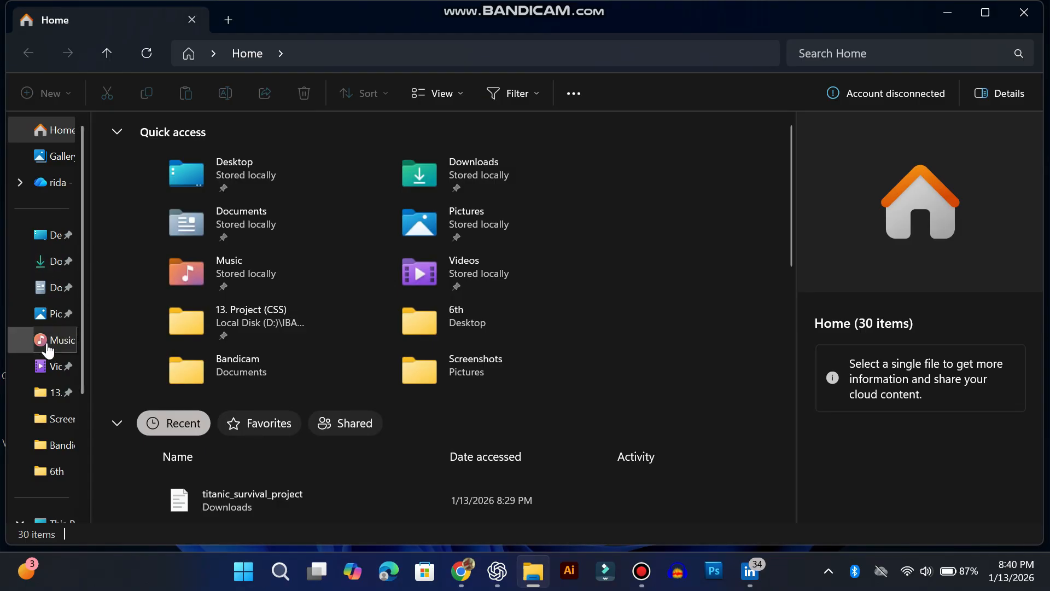
{"action": "scroll", "coordinate": [47, 342], "scroll_direction": "down", "scroll_amount": 3}
{"action": "left_click", "coordinate": [46, 390]}
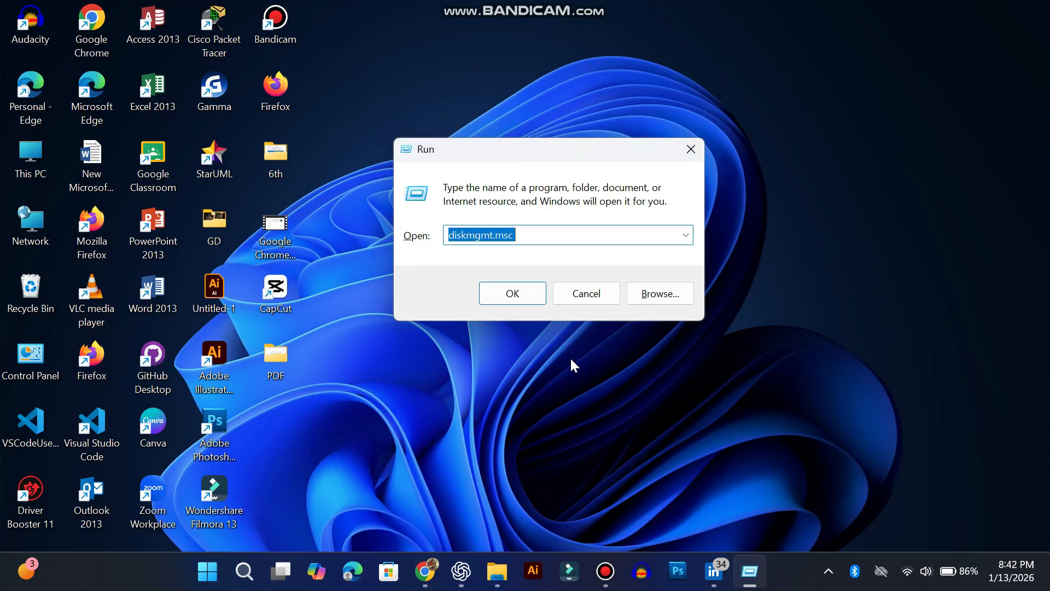
- Run diskmgmt.msc to open Disk Management and start the Shrink Volume command for a partition on Disk 0
{"action": "left_click", "coordinate": [514, 298]}
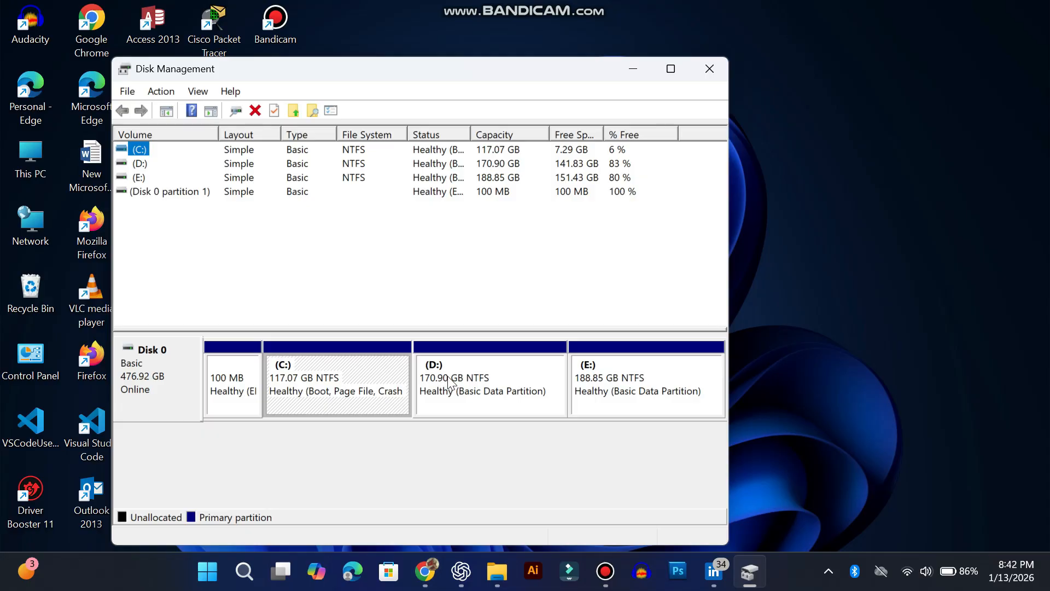
{"action": "right_click", "coordinate": [452, 380]}
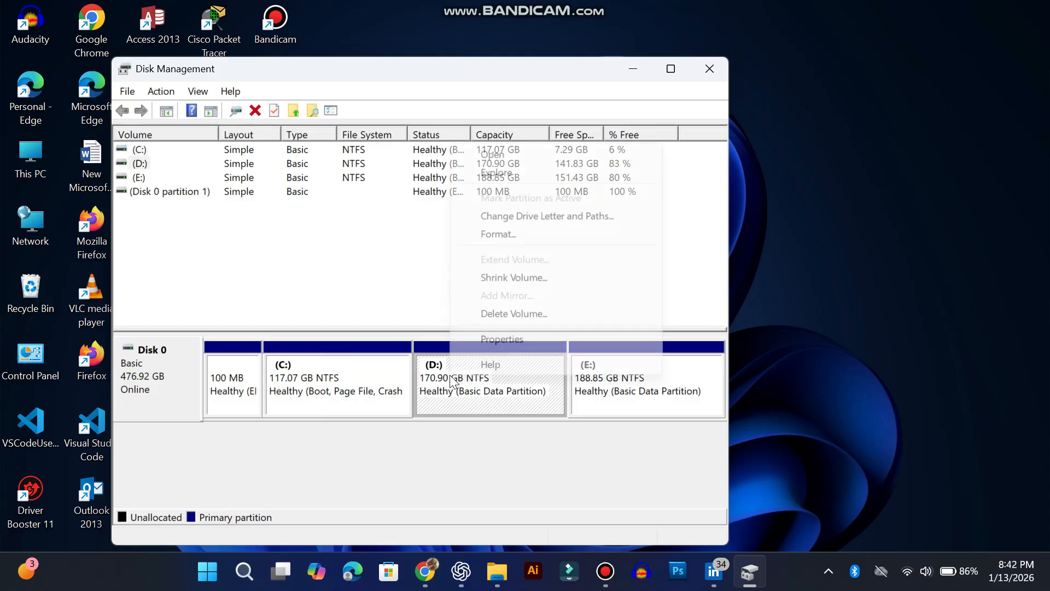
{"action": "left_click", "coordinate": [514, 278]}
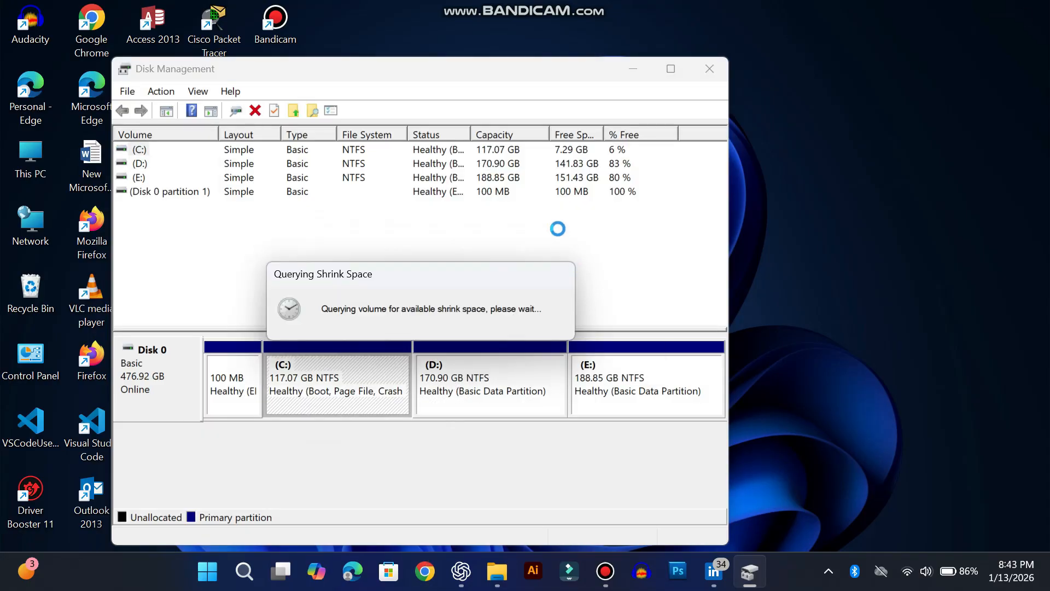
{"action": "left_click_drag", "start_coordinate": [594, 67], "coordinate": [660, 64]}
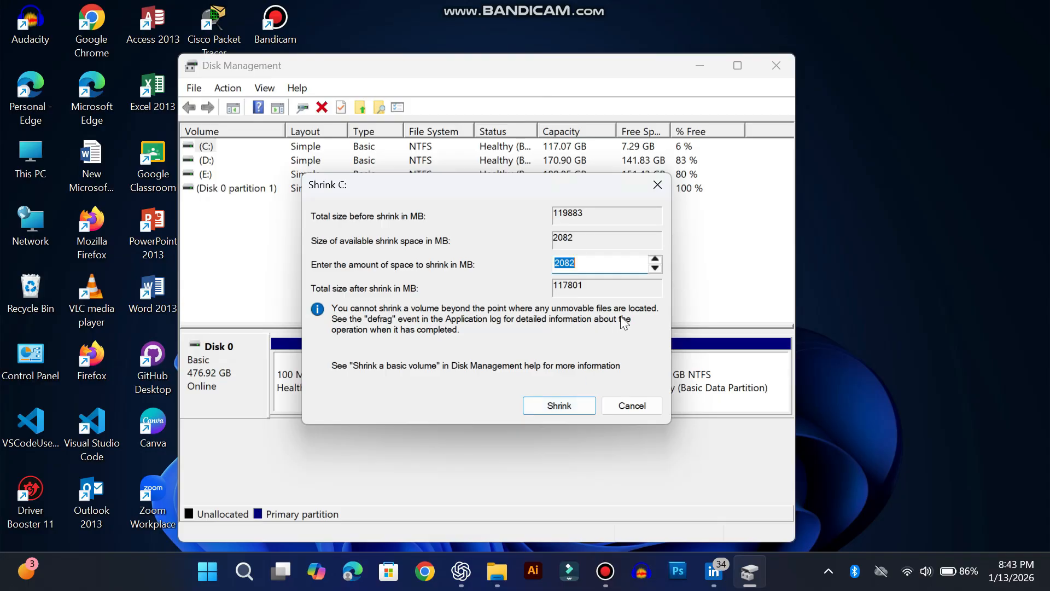
- Set the amount of space to shrink to 500 MB and shrink the C: volume
{"action": "left_click", "coordinate": [584, 262]}
{"action": "key", "text": "BackSpace"}
{"action": "key", "text": "BackSpace"}
{"action": "key", "text": "BackSpace"}
{"action": "key", "text": "BackSpace"}
{"action": "type", "text": "5"}
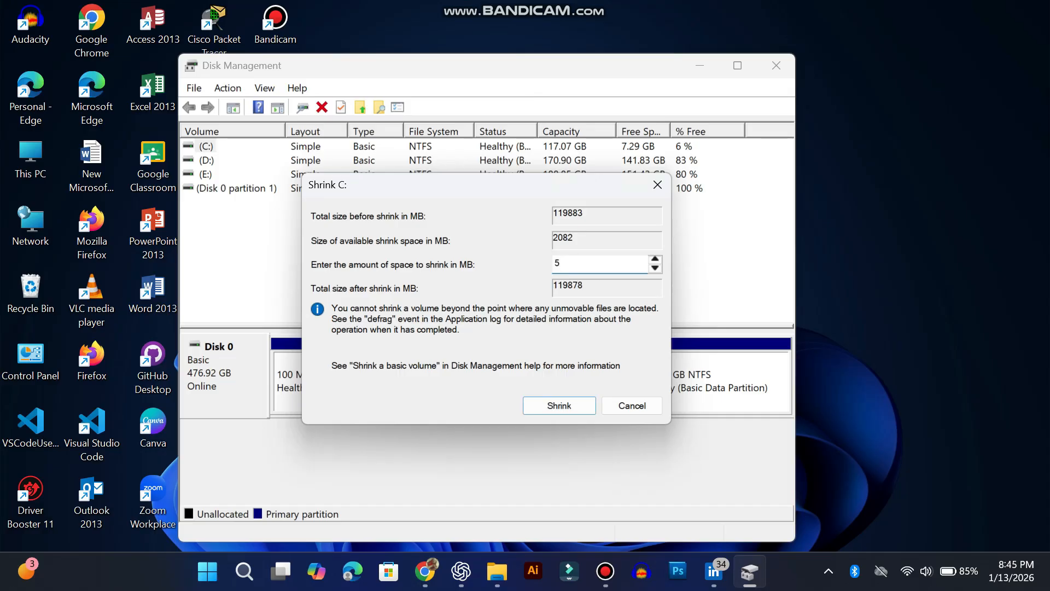
{"action": "type", "text": "000"}
{"action": "key", "text": "BackSpace"}
{"action": "left_click", "coordinate": [559, 409]}
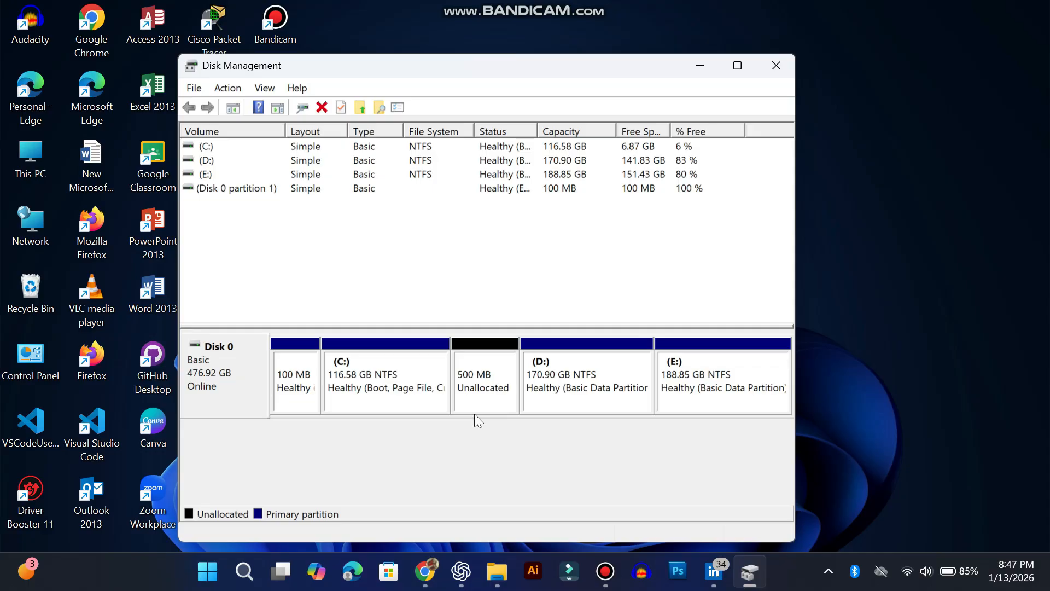
- Start a new simple volume in the unallocated space beside C:, accepting the volume size of 499 MB
{"action": "right_click", "coordinate": [507, 362]}
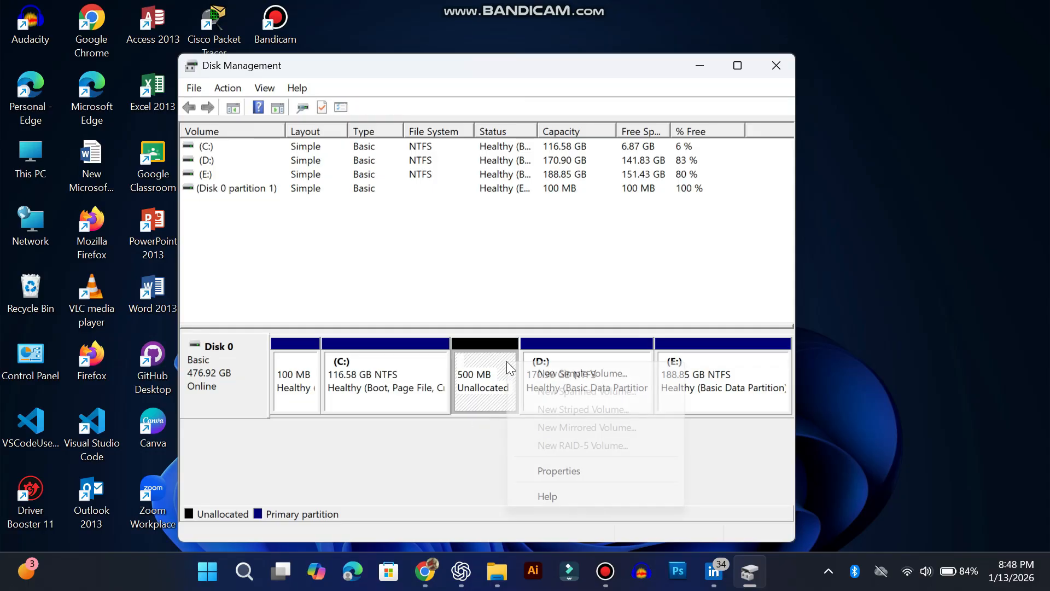
{"action": "left_click", "coordinate": [539, 375]}
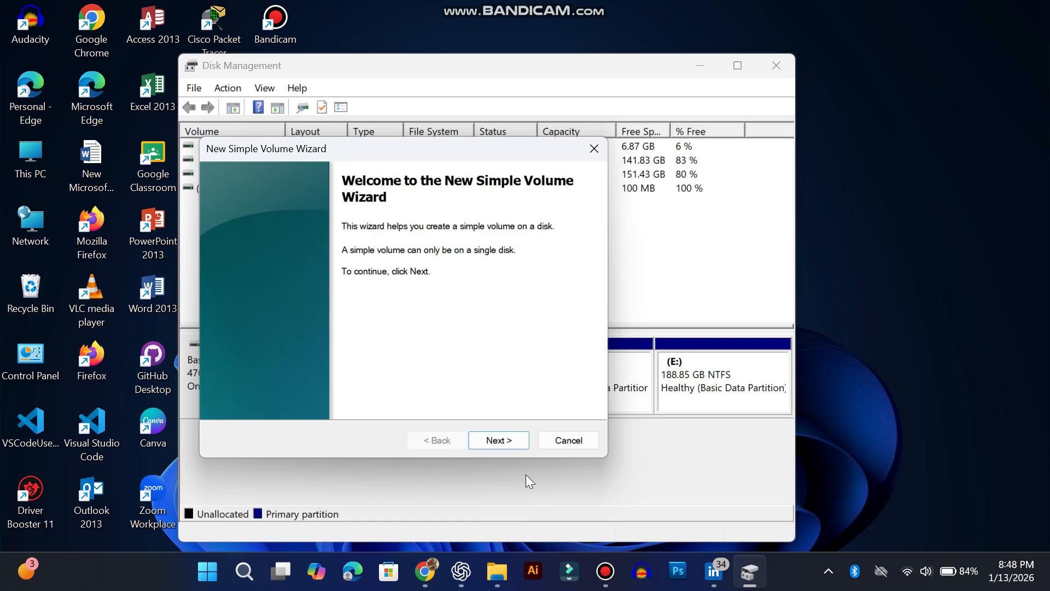
{"action": "left_click", "coordinate": [510, 437]}
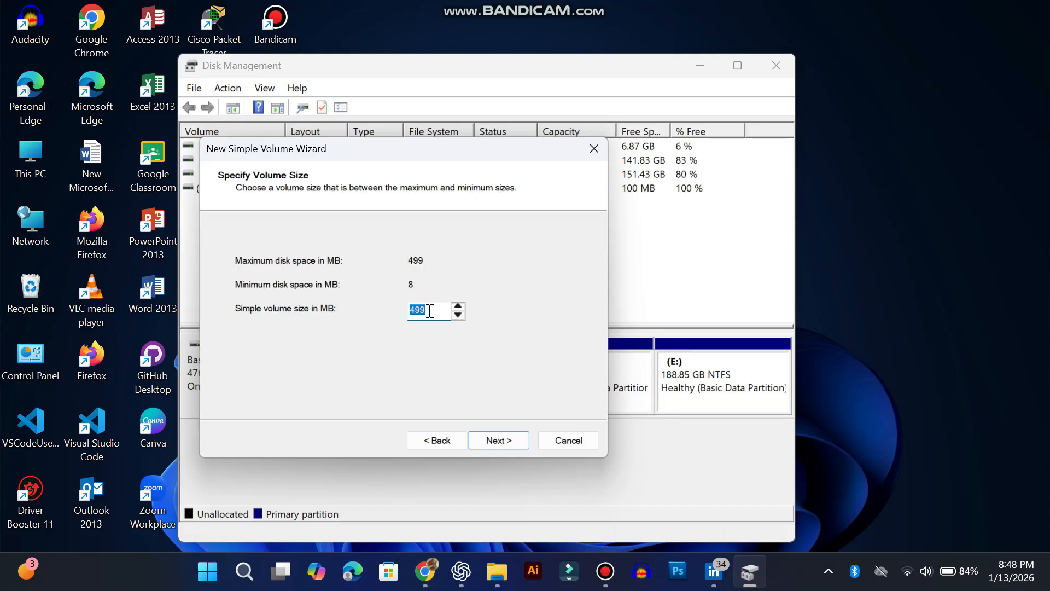
{"action": "left_click", "coordinate": [503, 443]}
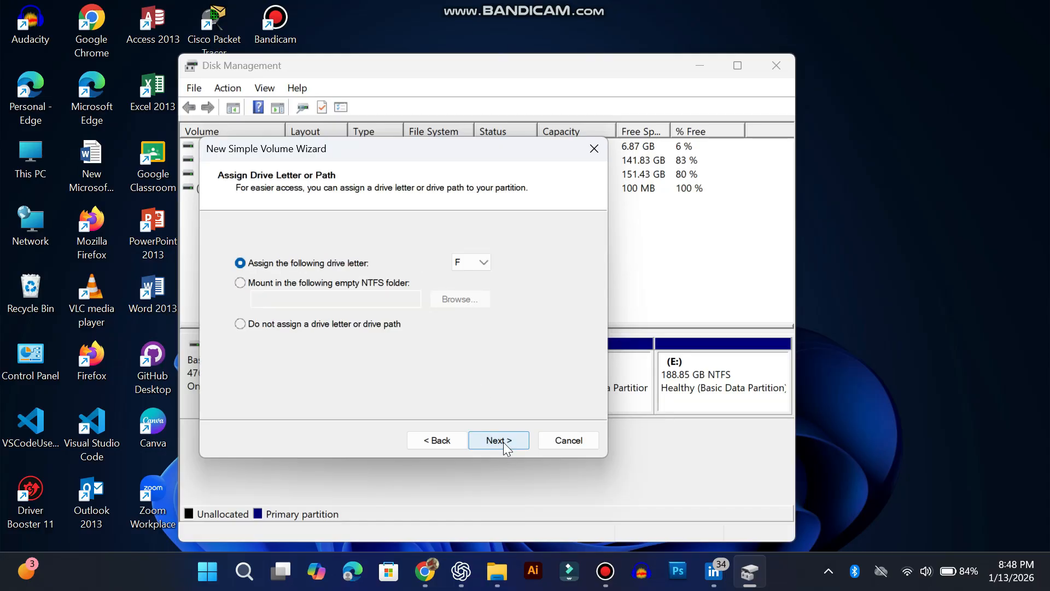
- Assign drive letter F to the new volume and continue to the format settings
{"action": "left_click", "coordinate": [471, 261]}
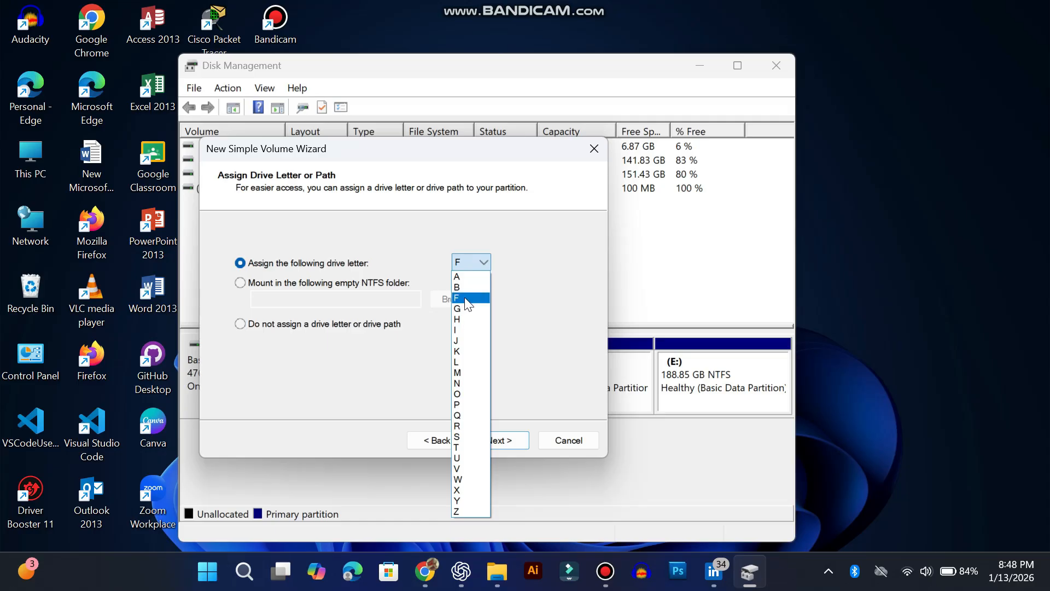
{"action": "left_click", "coordinate": [464, 296]}
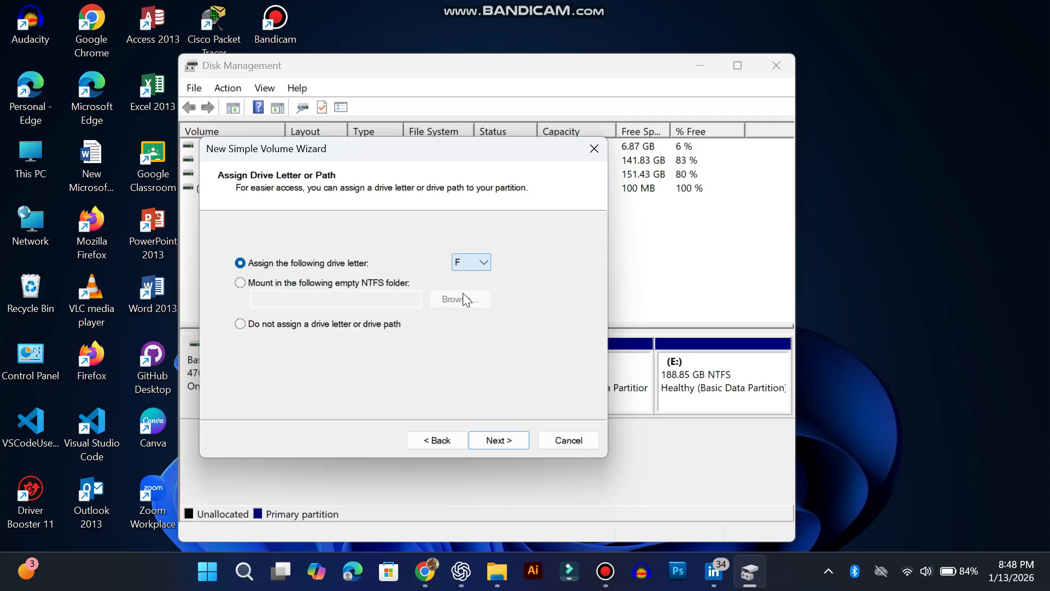
{"action": "left_click", "coordinate": [498, 441]}
- Set the new volume's file system to NTFS, keep the quick format and label New Volume, and finish the wizard
{"action": "left_click", "coordinate": [435, 298]}
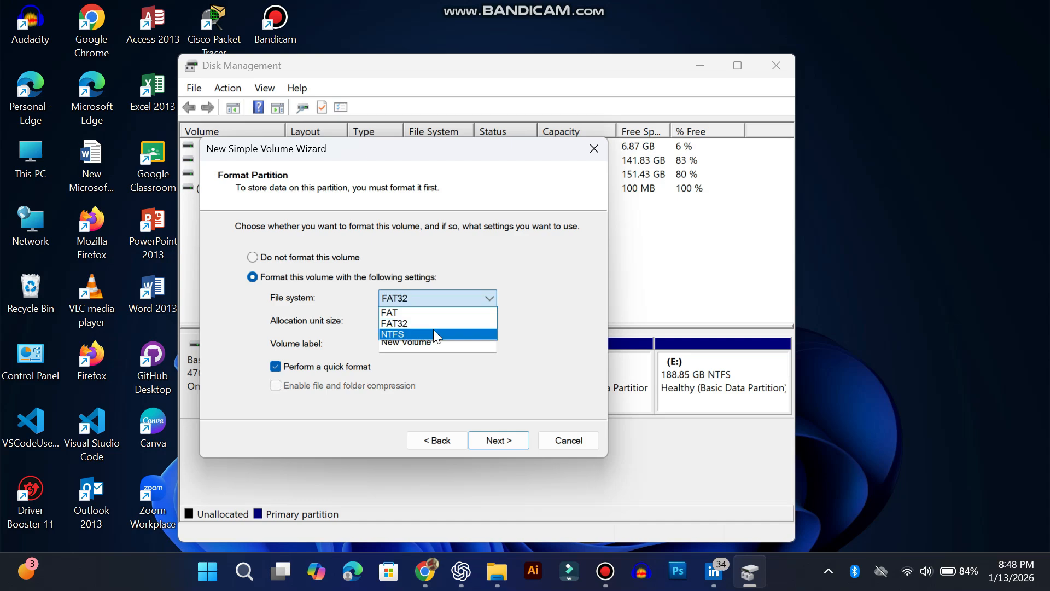
{"action": "left_click", "coordinate": [433, 335]}
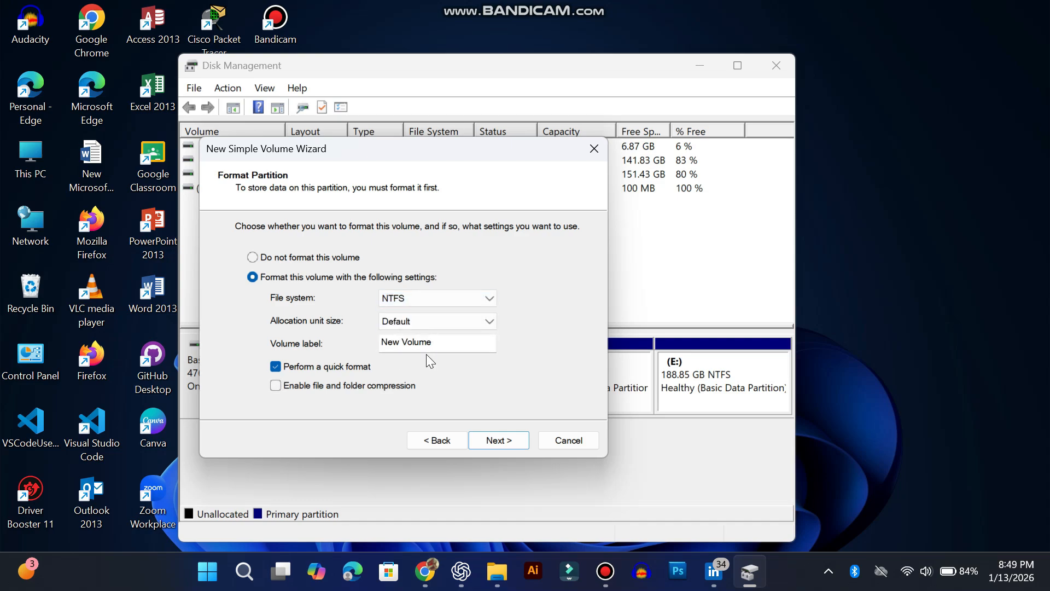
{"action": "left_click", "coordinate": [494, 446]}
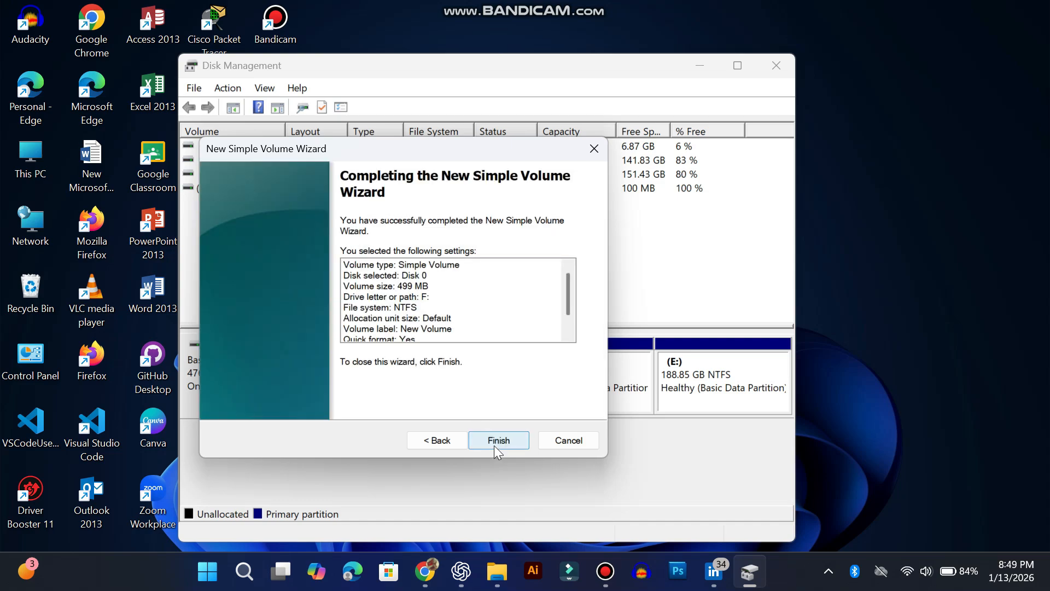
{"action": "left_click", "coordinate": [494, 445]}
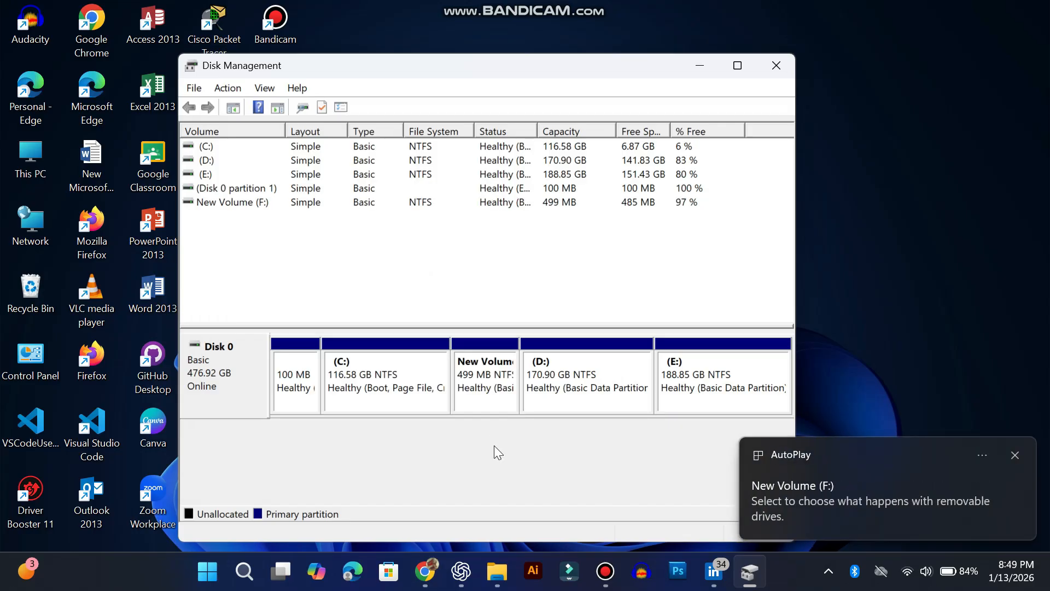
- Show the desktop and open This PC to check the drives
{"action": "left_click", "coordinate": [546, 377]}
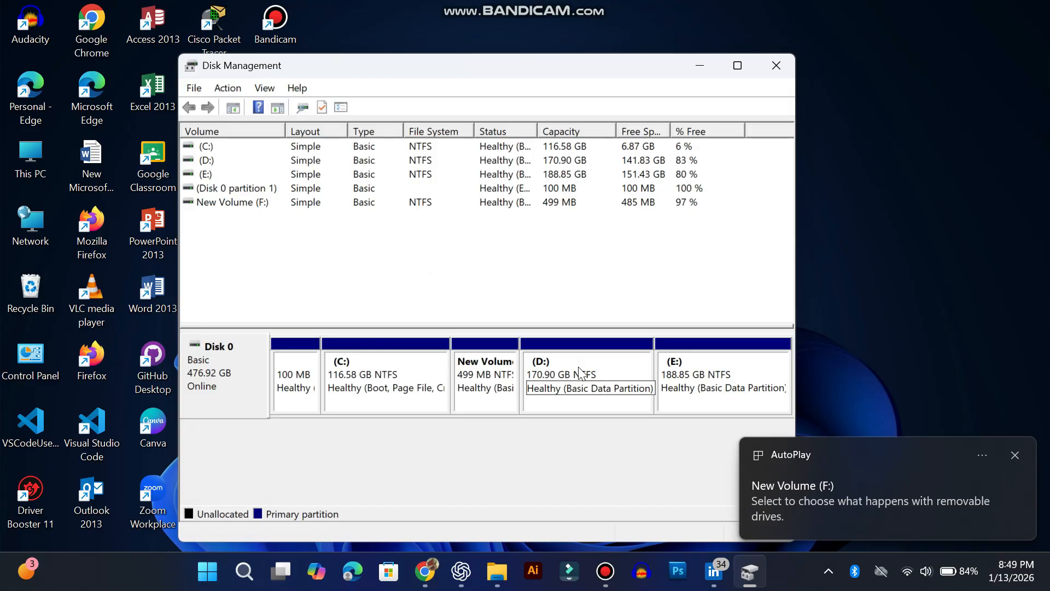
{"action": "key", "text": "super+d"}
{"action": "double_click", "coordinate": [42, 165]}
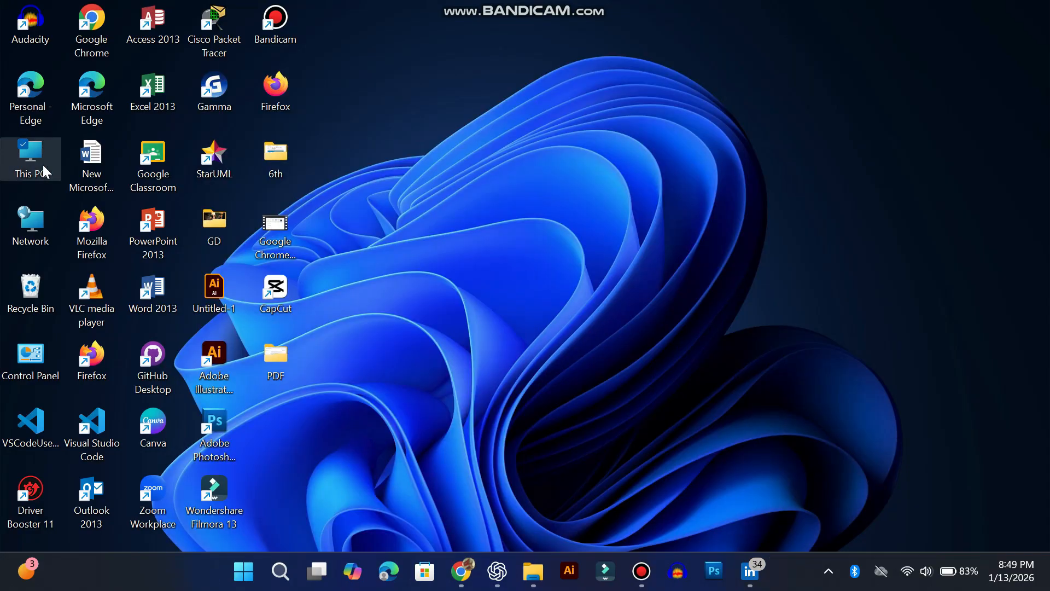